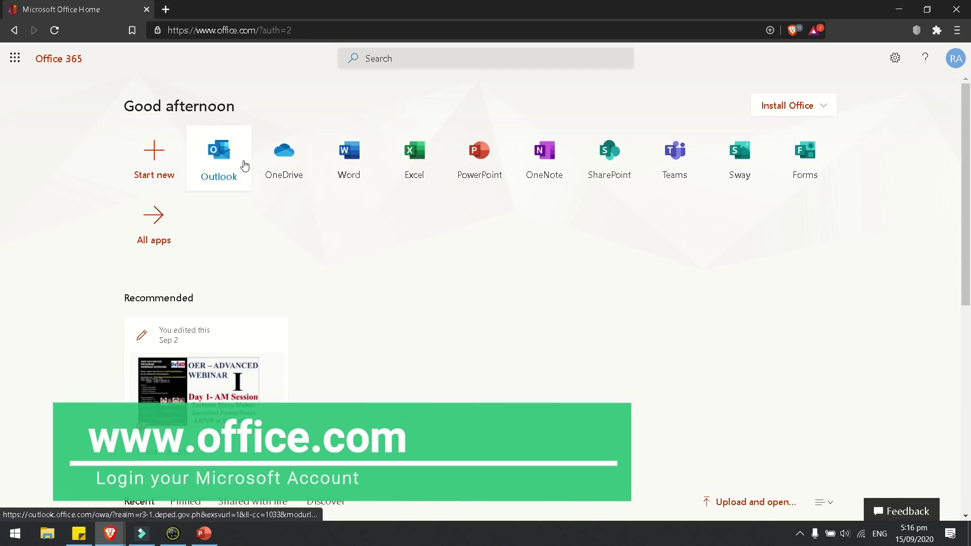
Open Outlook and read the DepEd Commons Mailer activation email with its activation link.
left_click(248, 167)
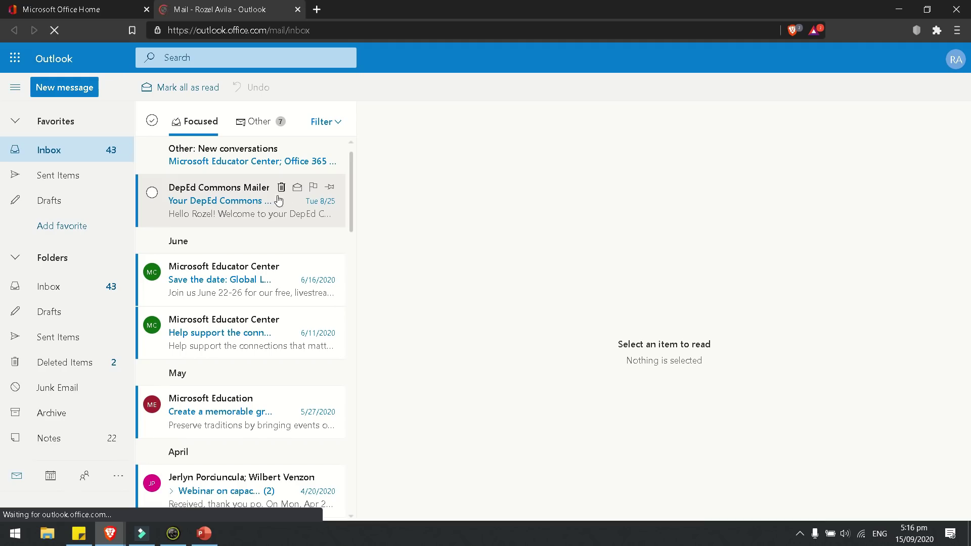
left_click(243, 219)
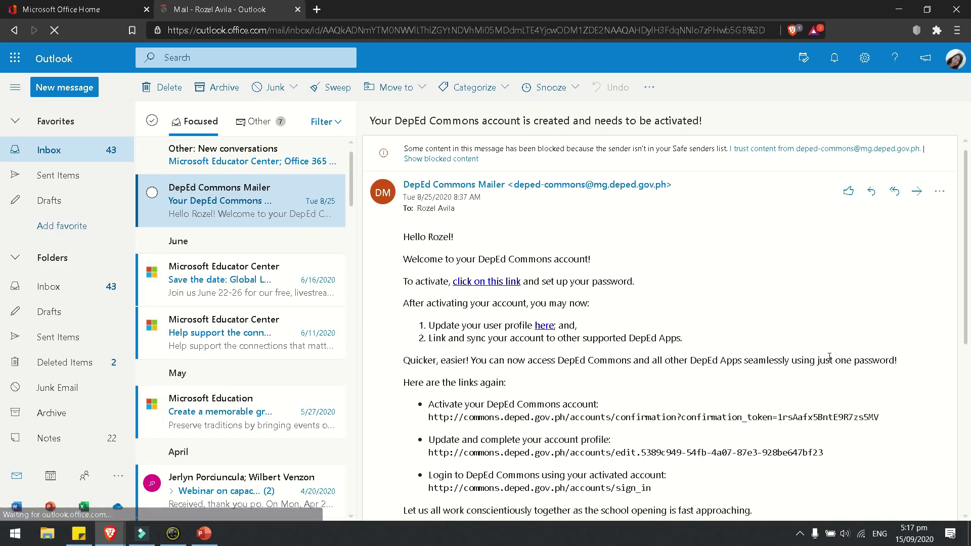
scroll(695, 430, "down", 3)
scroll(696, 430, "up", 3)
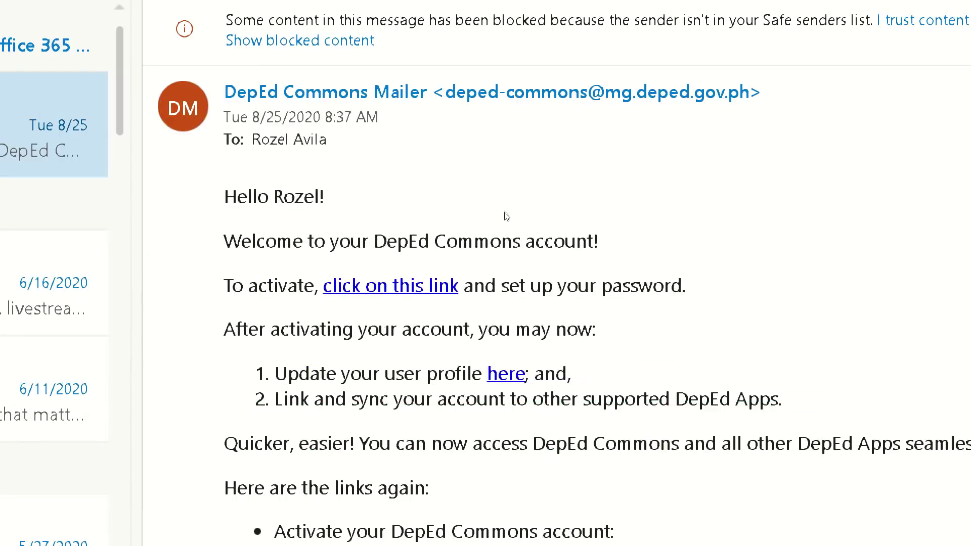
scroll(657, 298, "down", 3)
scroll(669, 299, "down", 3)
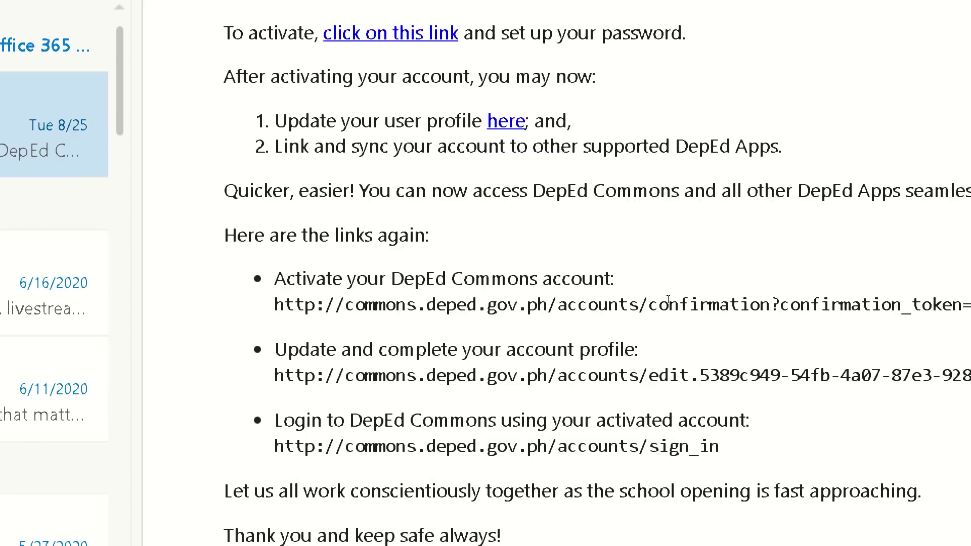
scroll(670, 303, "down", 6)
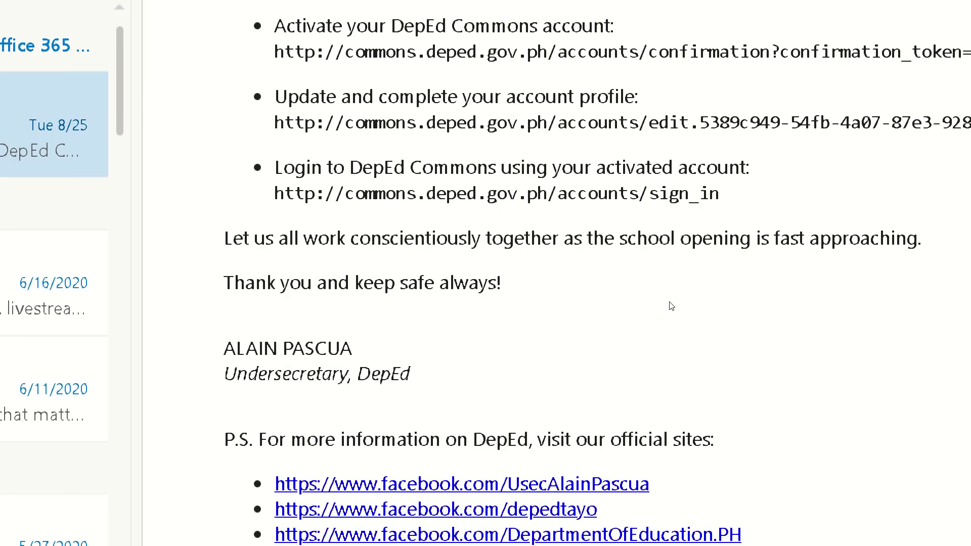
scroll(671, 306, "down", 3)
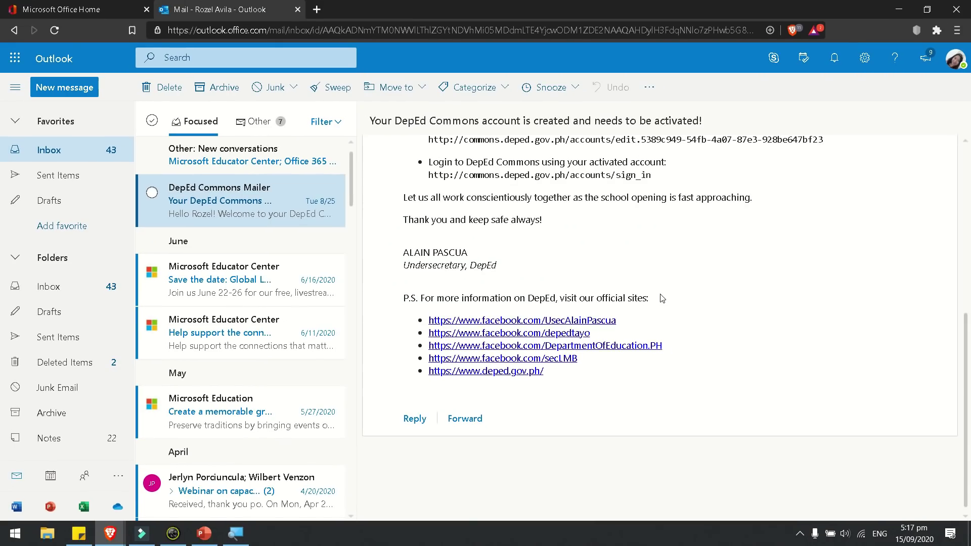
scroll(718, 299, "up", 5)
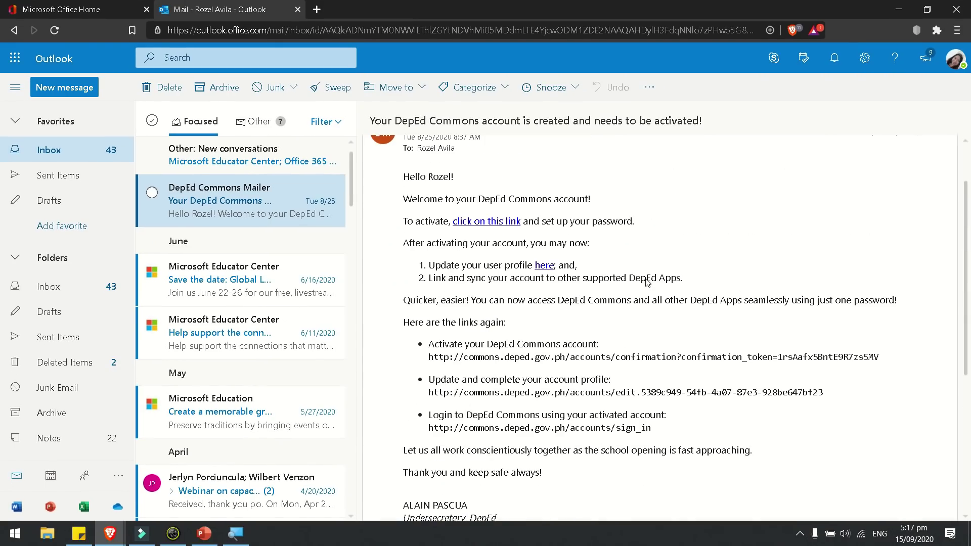
Follow the activation link to confirm the DepEd Commons email address.
left_click(498, 222)
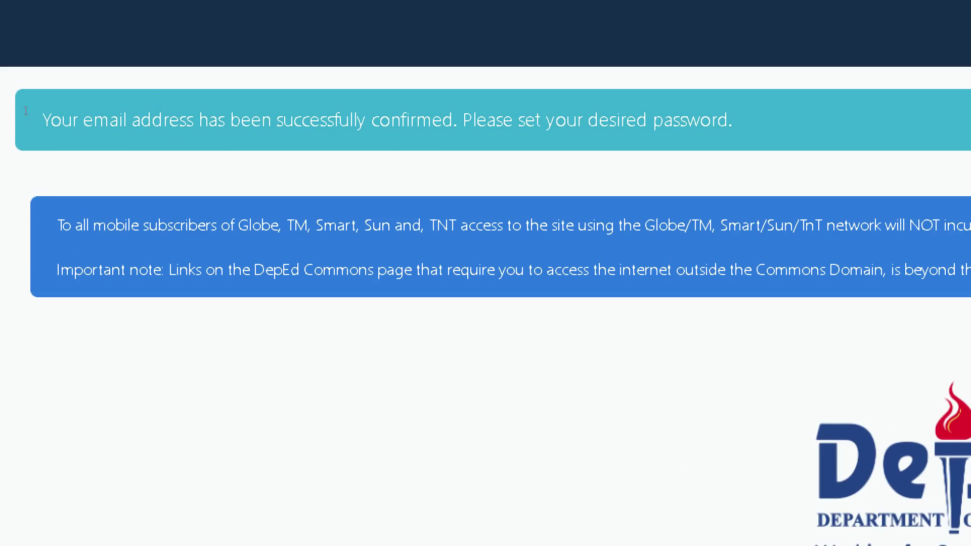
left_click_drag(28, 111, 403, 115)
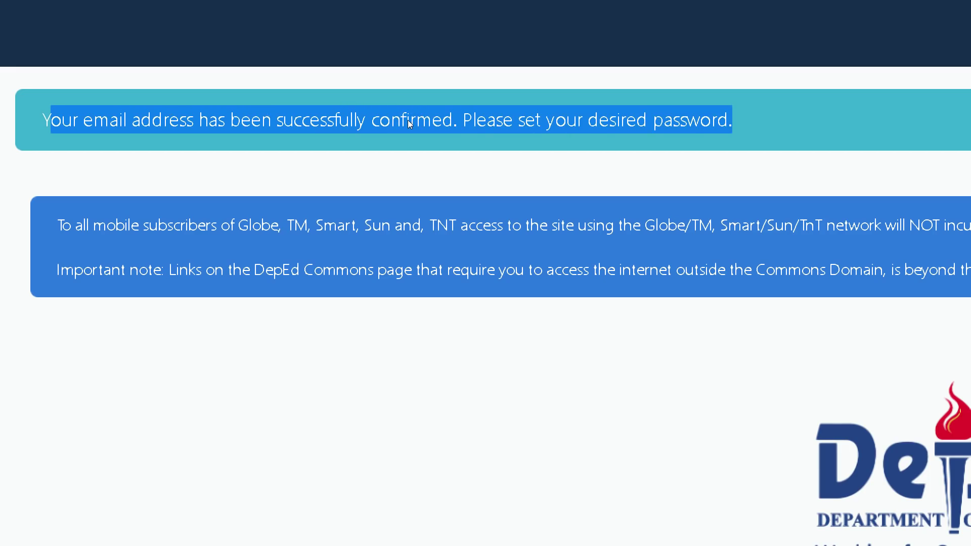
left_click(408, 121)
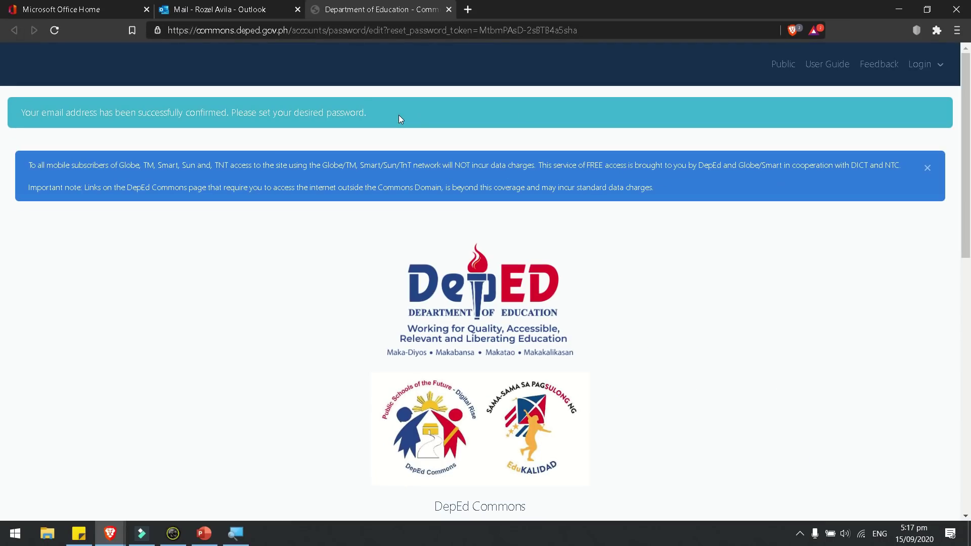
scroll(498, 210, "down", 3)
scroll(503, 214, "down", 4)
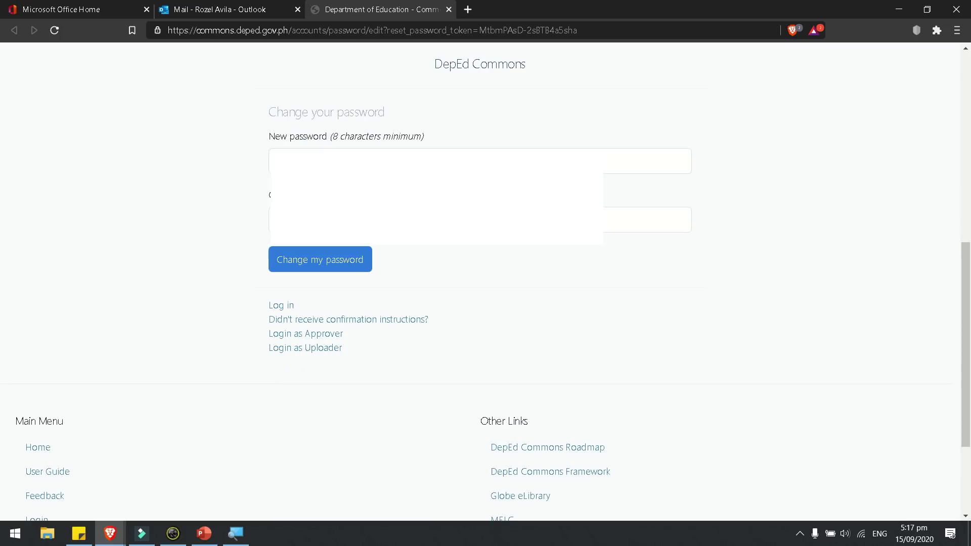
Enter and confirm a new account password, then submit it.
left_click(275, 161)
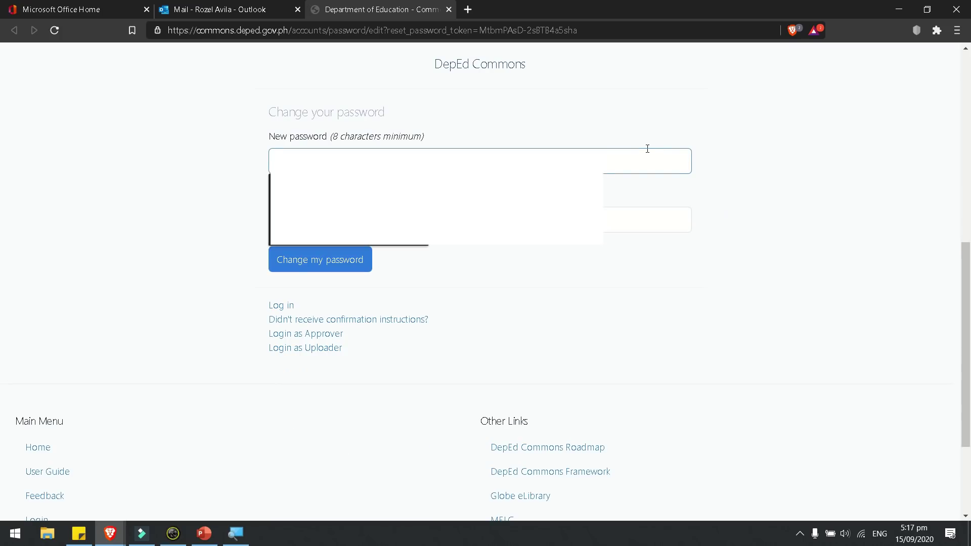
key("Tab")
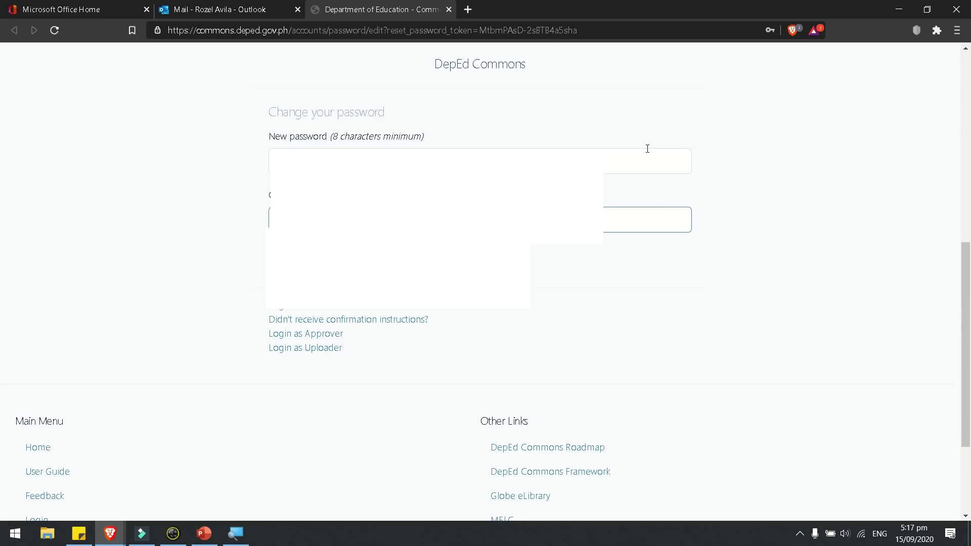
left_click(338, 265)
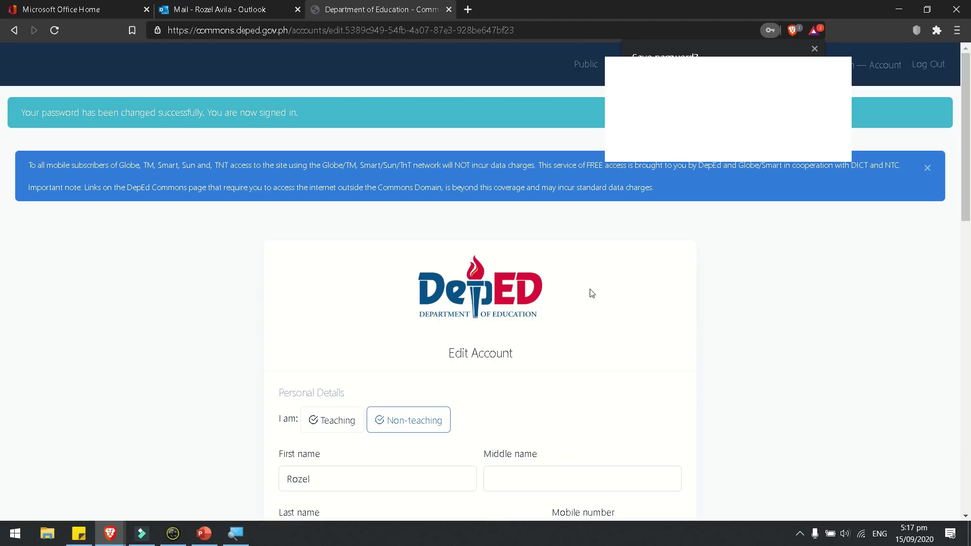
Dismiss the save-password offer and review the password-changed success message.
scroll(686, 314, "down", 1)
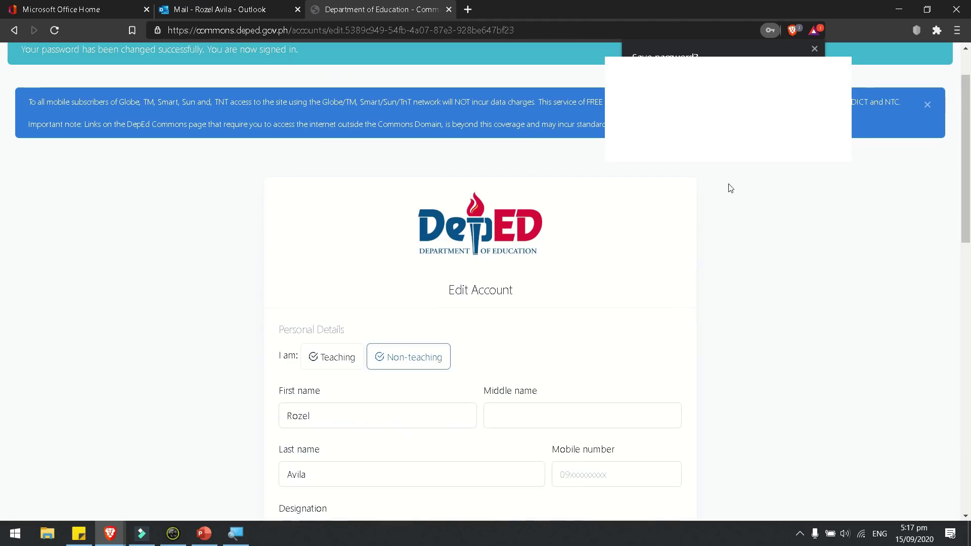
left_click(814, 48)
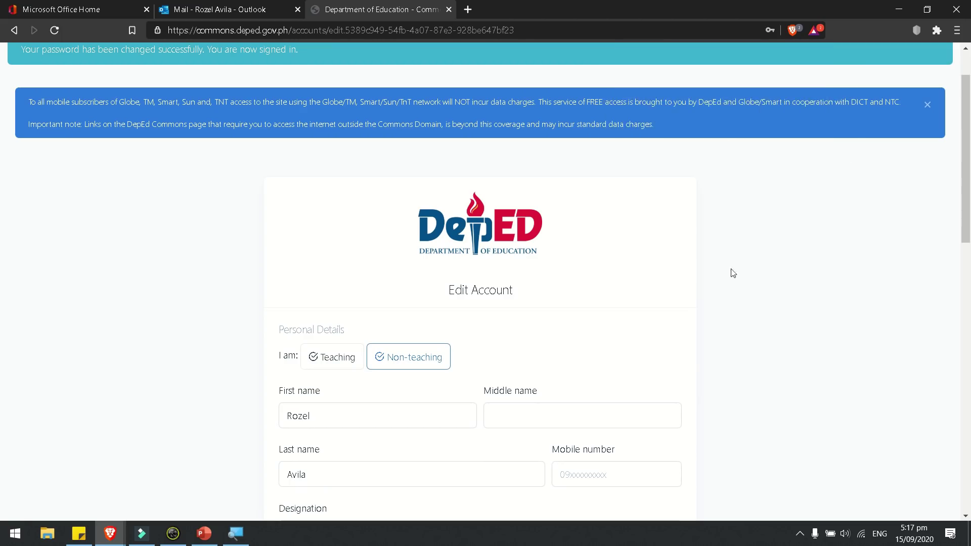
scroll(729, 295, "down", 2)
scroll(727, 291, "up", 4)
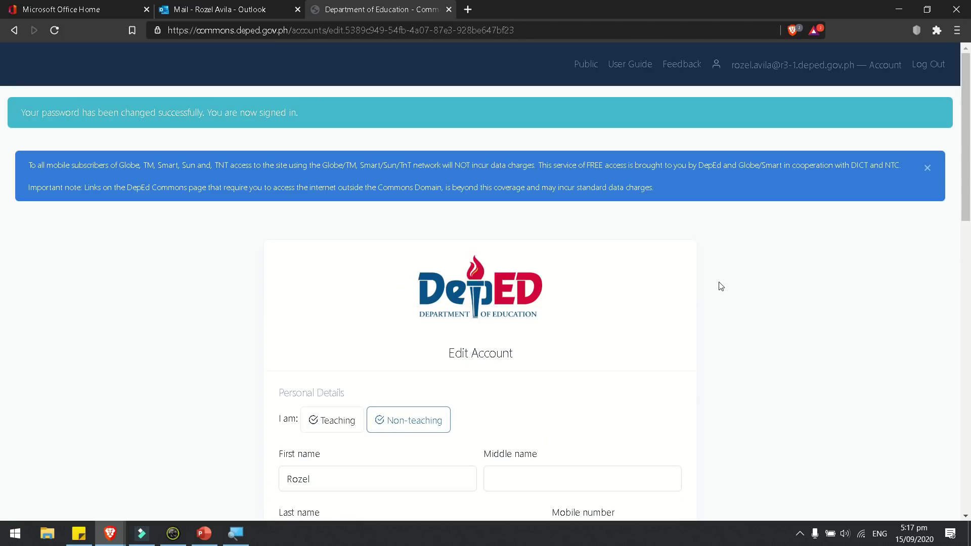
left_click_drag(311, 119, 99, 122)
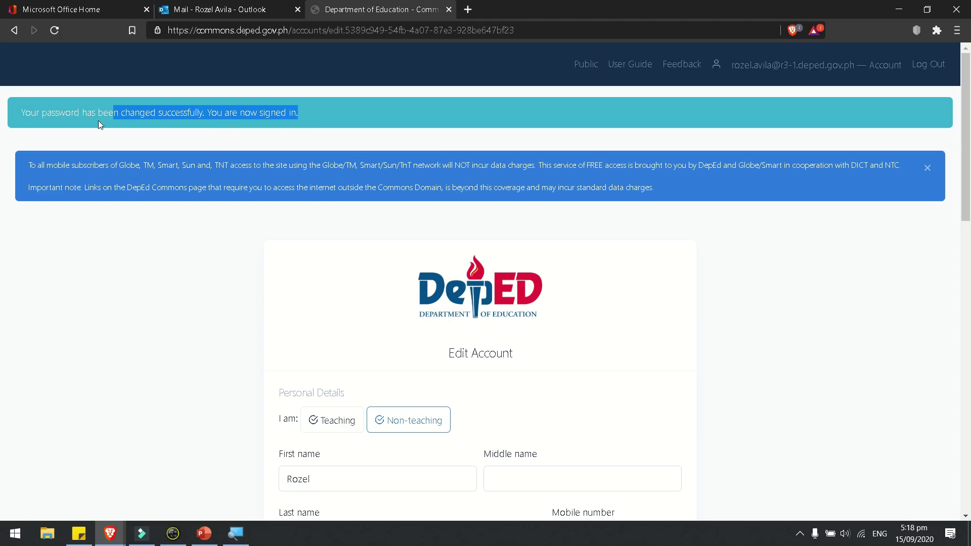
left_click(142, 312)
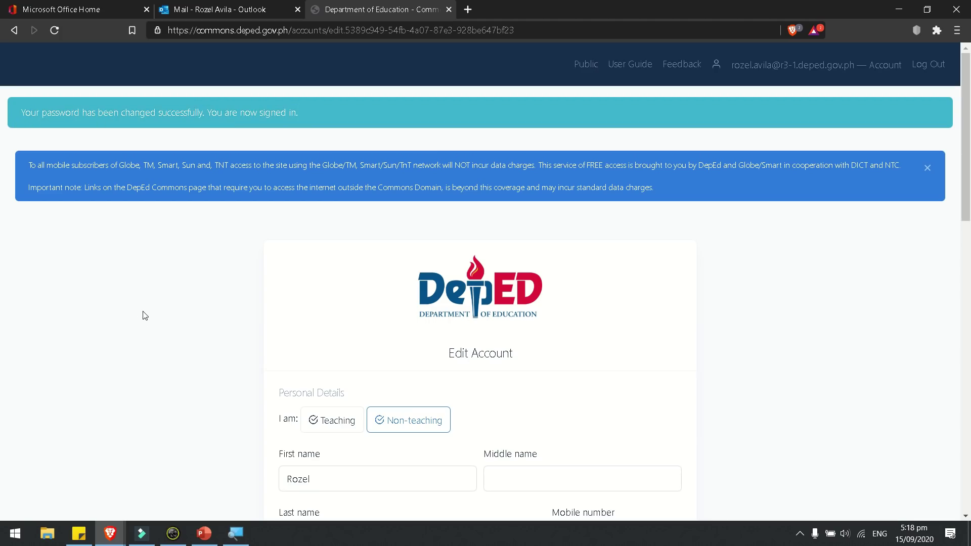
Set the account type to Teaching and enter 'Teacher III' as the Designation.
scroll(117, 291, "down", 1)
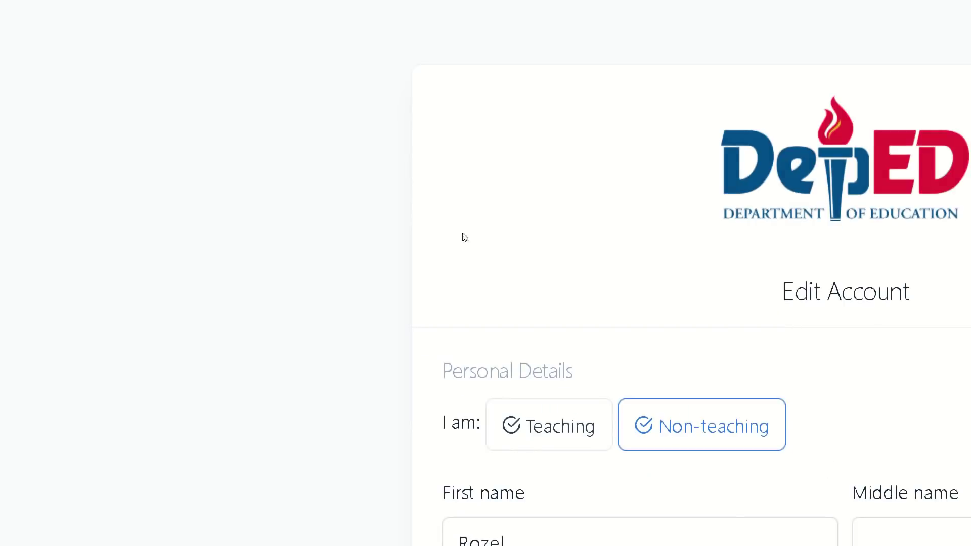
left_click(251, 292)
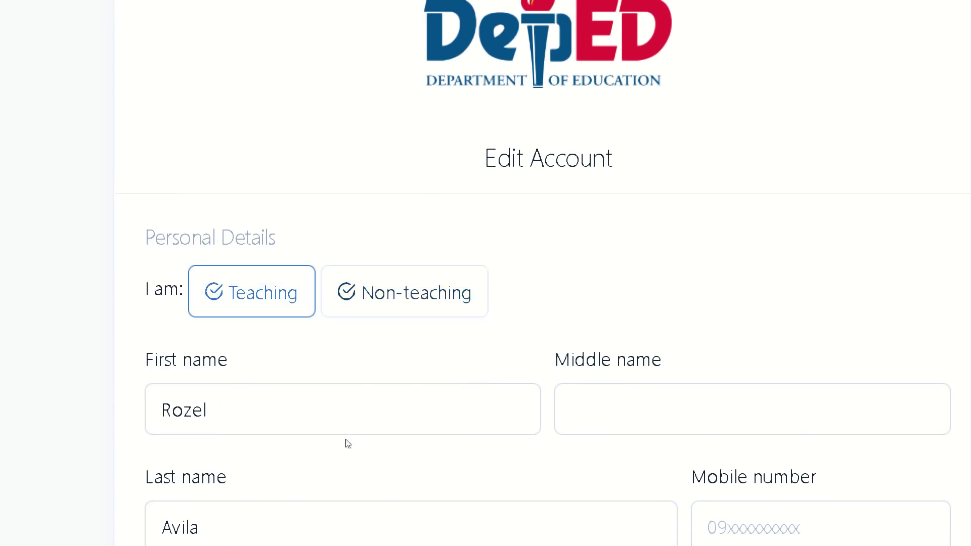
scroll(366, 461, "down", 1)
key("Tab")
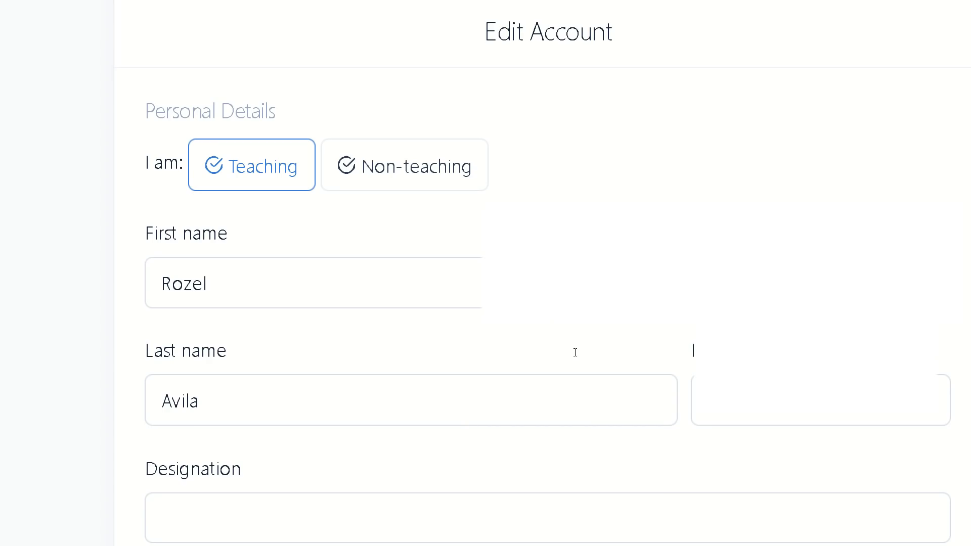
scroll(674, 456, "down", 1)
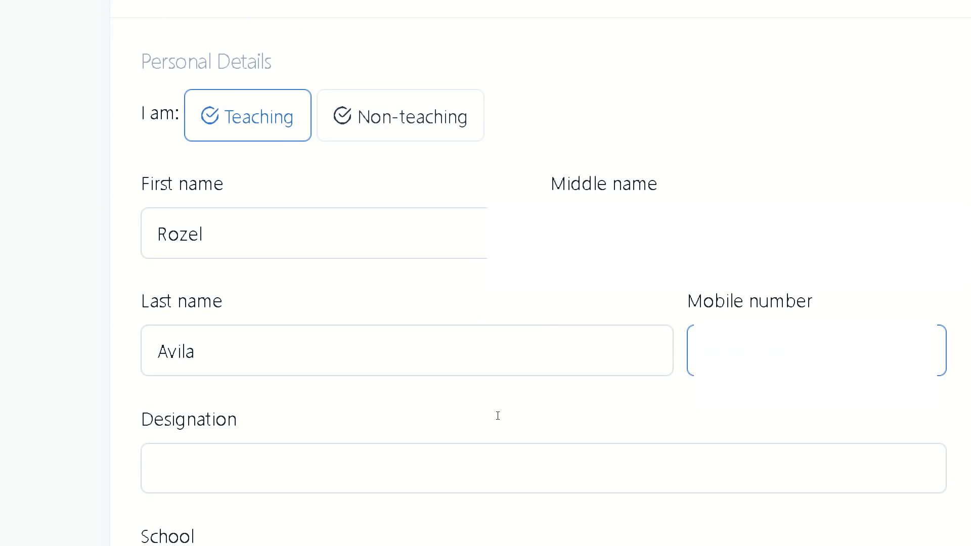
scroll(345, 412, "down", 2)
key("Tab")
type("Teacher III")
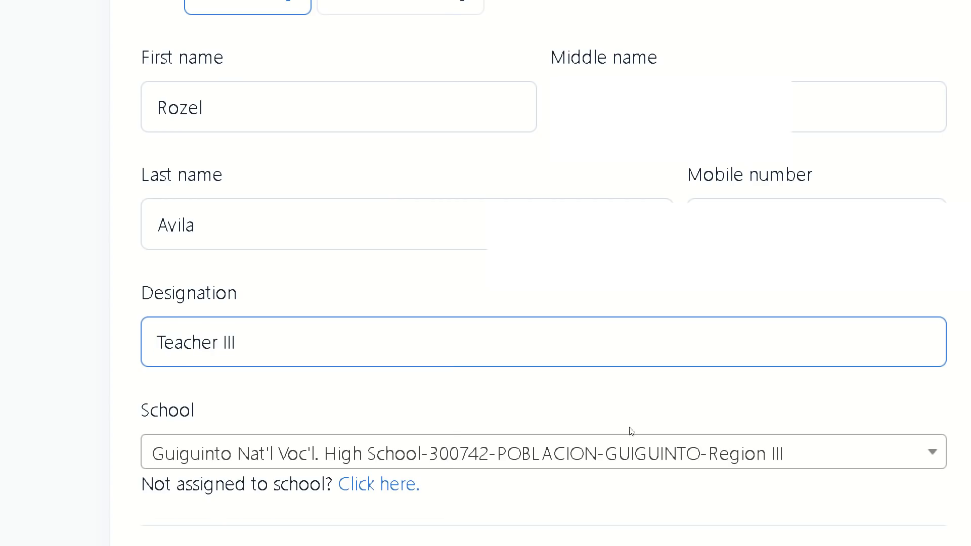
Select Sulivan National High School as the school by searching 'suliva'.
left_click(586, 472)
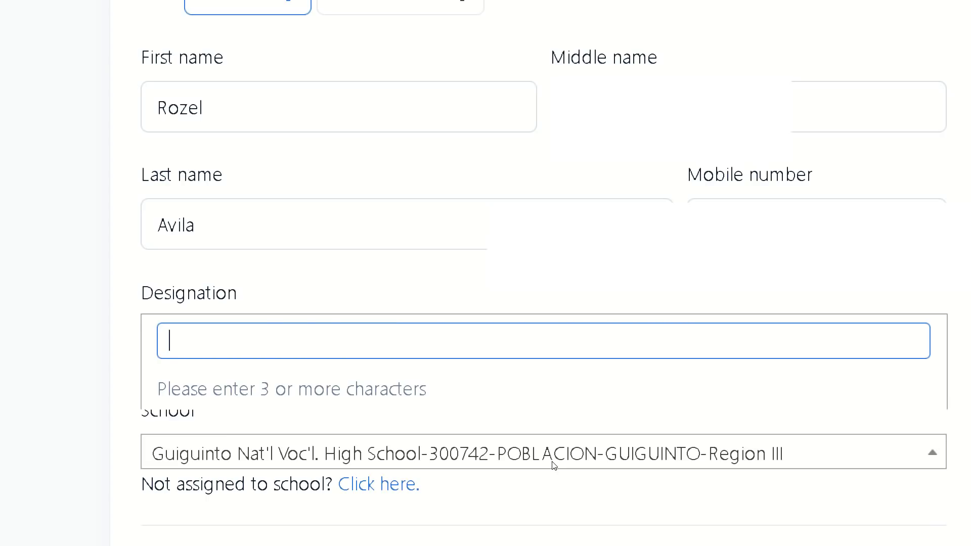
scroll(554, 466, "down", 2)
type("g")
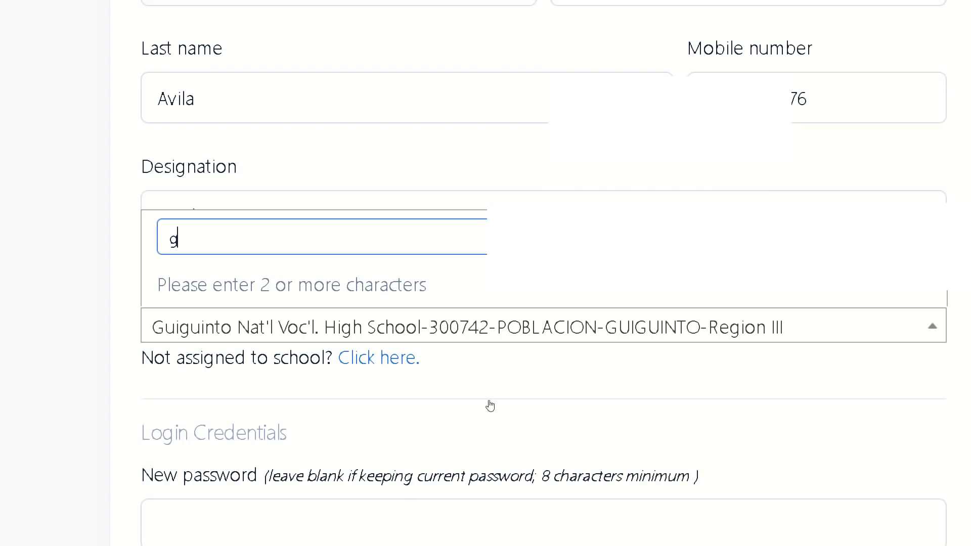
key("BackSpace")
type("suliva")
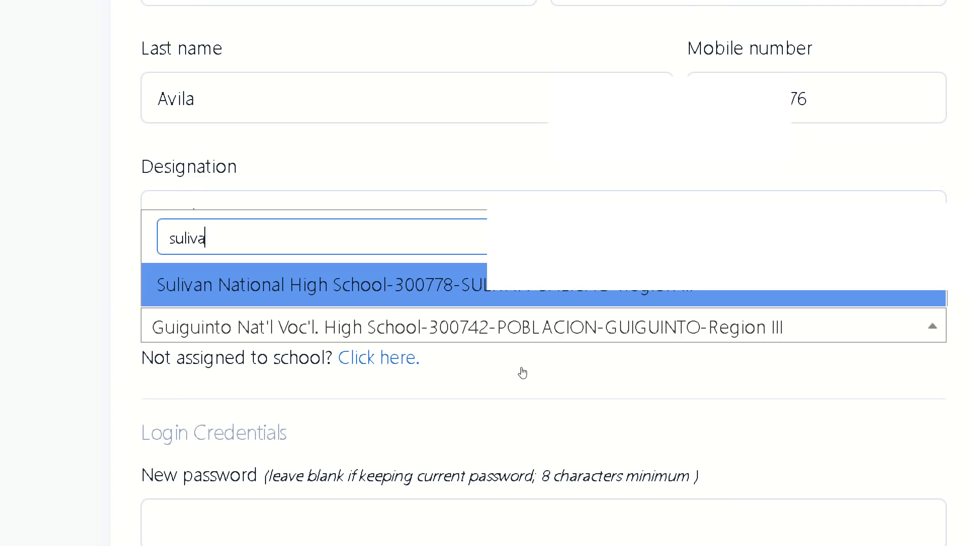
key("Return")
scroll(559, 488, "down", 5)
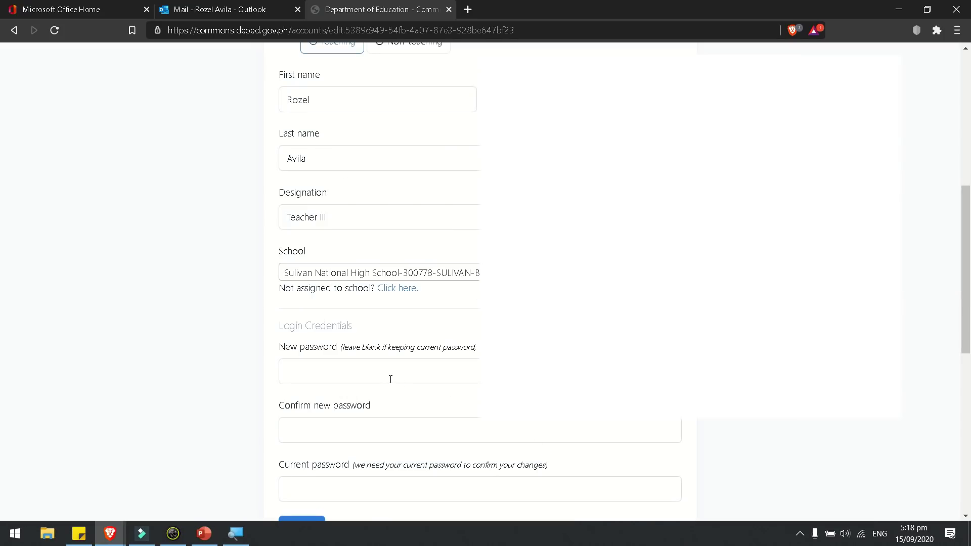
Enter and confirm a new password, then submit the profile changes.
left_click(390, 378)
type("••")
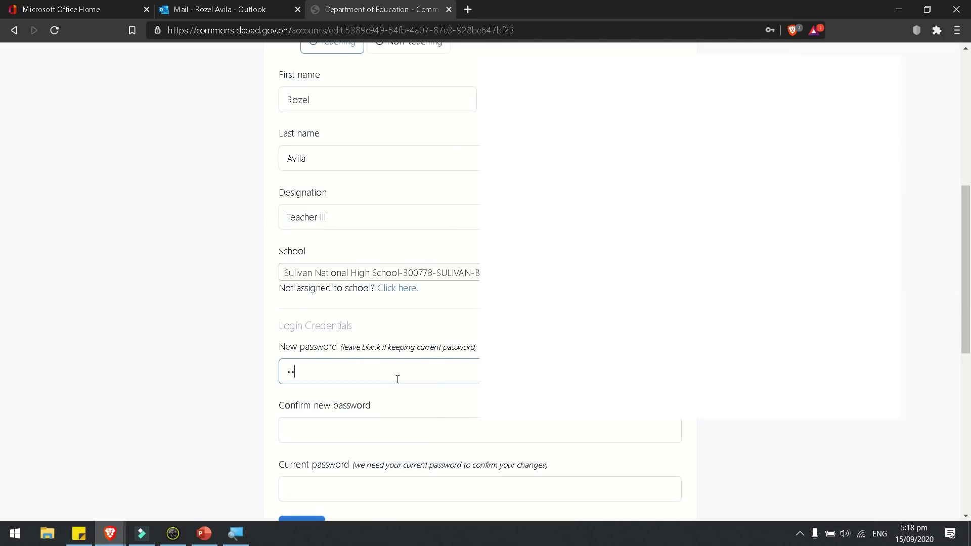
left_click(404, 421)
type("•••••")
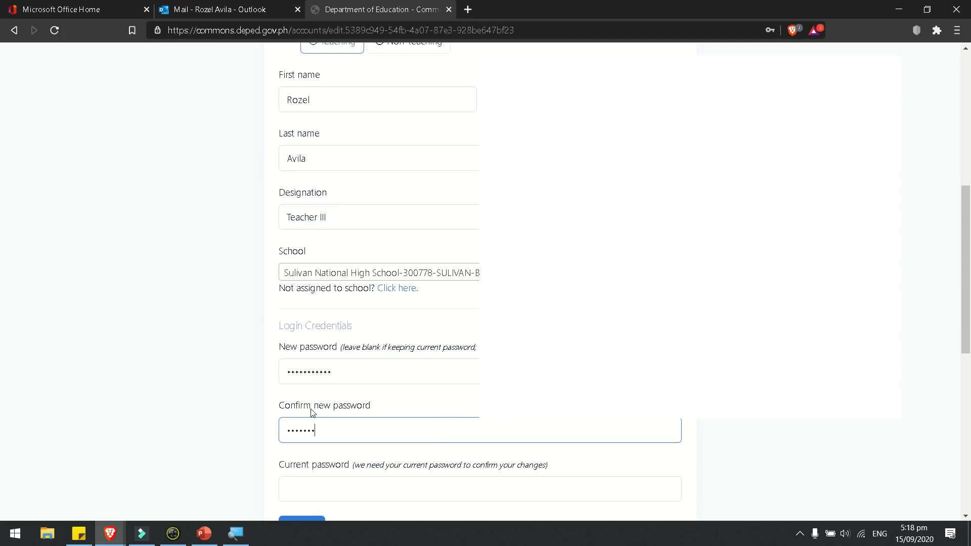
type("••")
scroll(422, 403, "down", 3)
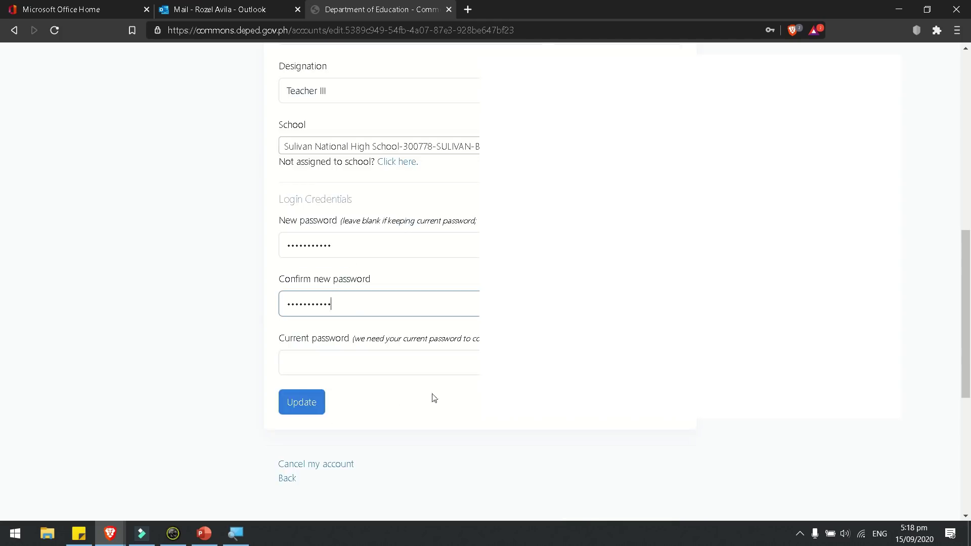
left_click(436, 348)
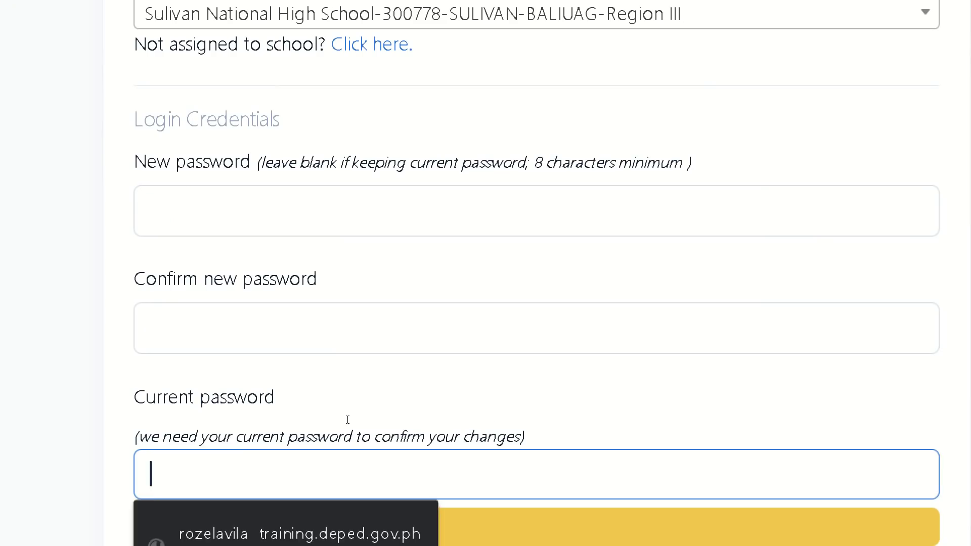
Supply the required current password and save the updated account details.
left_click_drag(138, 436, 520, 419)
left_click(514, 405)
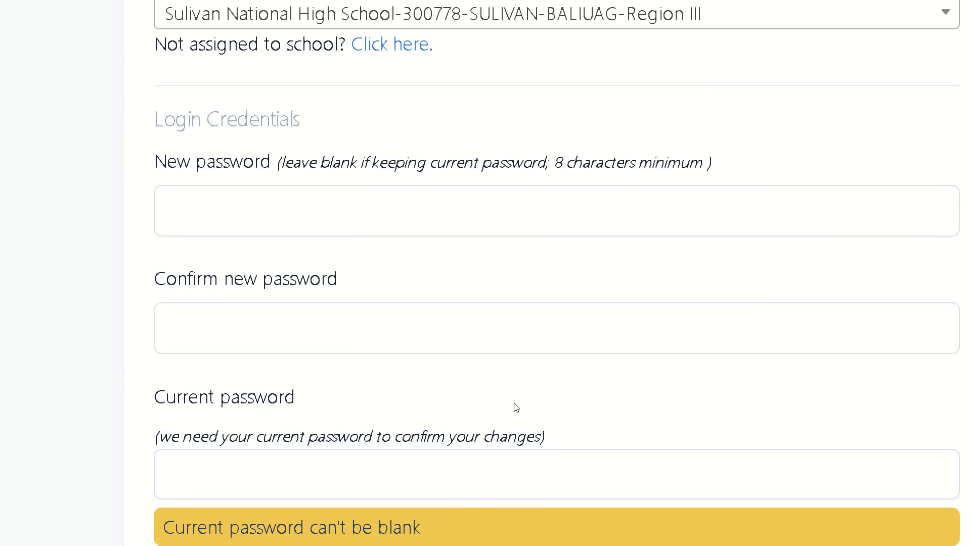
scroll(513, 405, "down", 4)
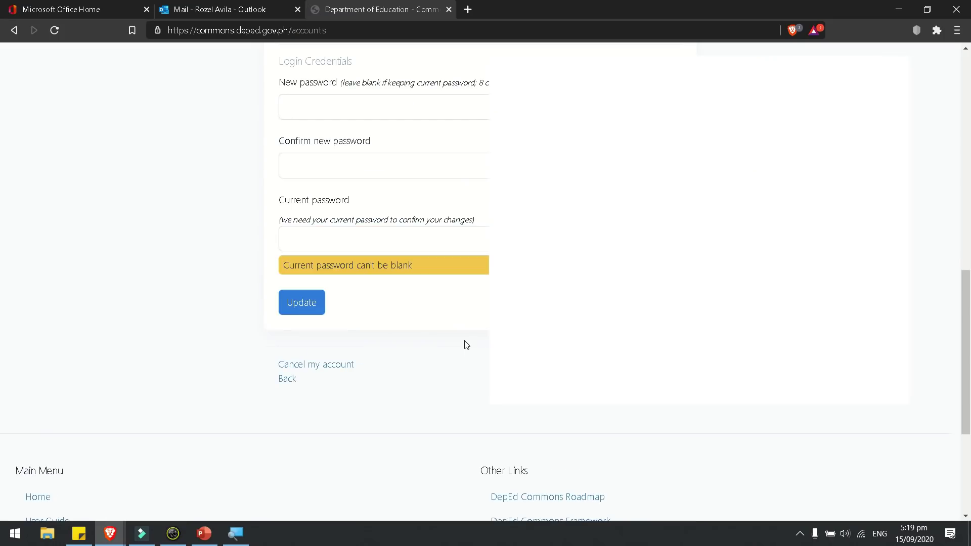
left_click(392, 422)
type("****")
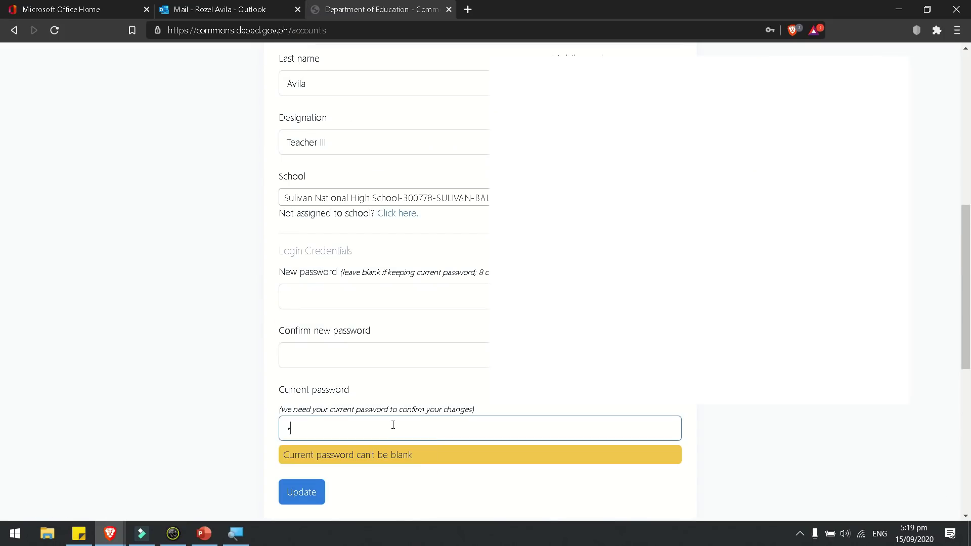
key("ctrl+a")
type("*")
left_click(304, 492)
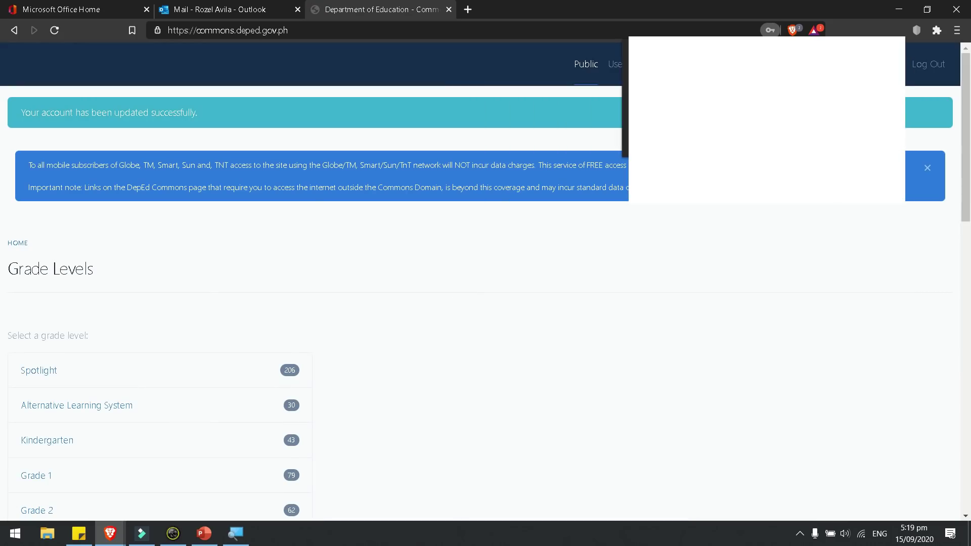
Dismiss the save-password prompt and open the DepEd Commons User Guide in a new tab.
left_click(267, 157)
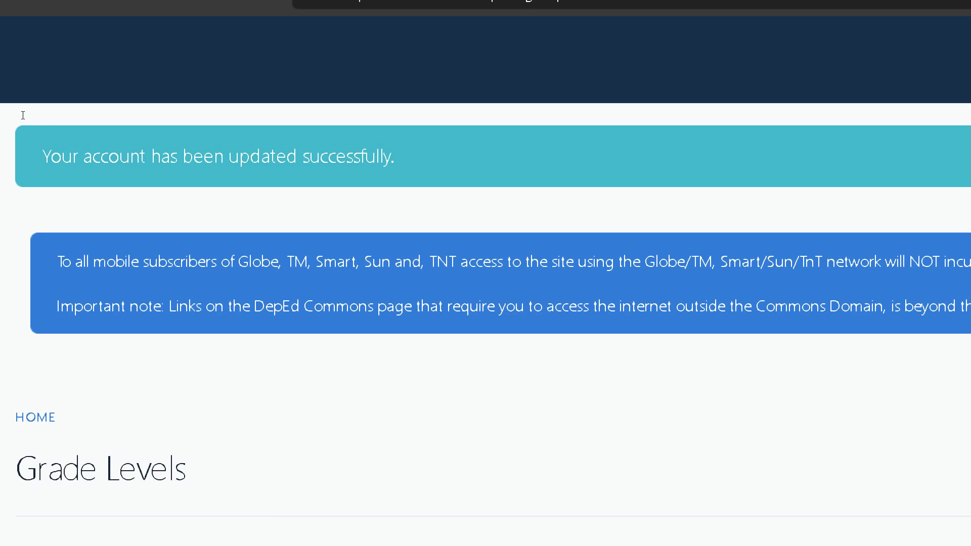
left_click_drag(23, 116, 210, 115)
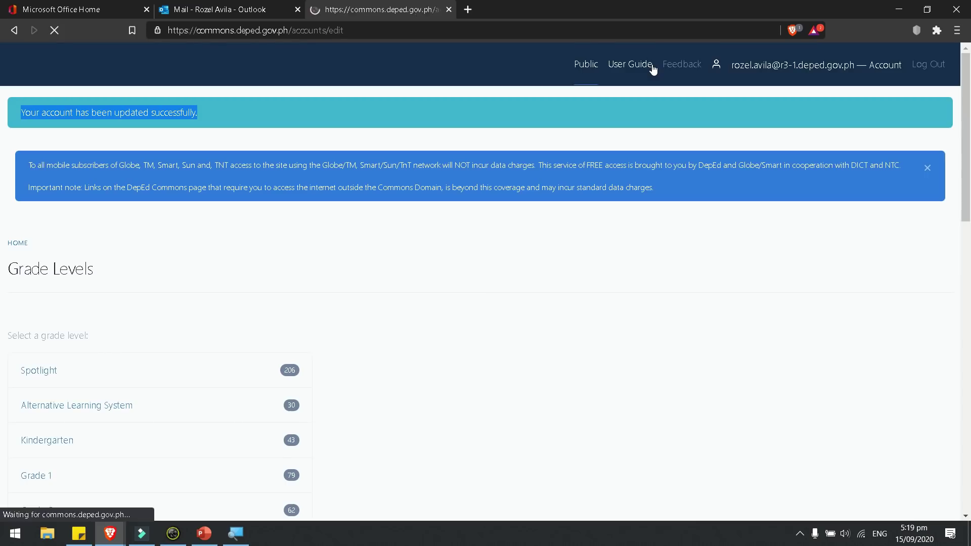
scroll(374, 278, "down", 4)
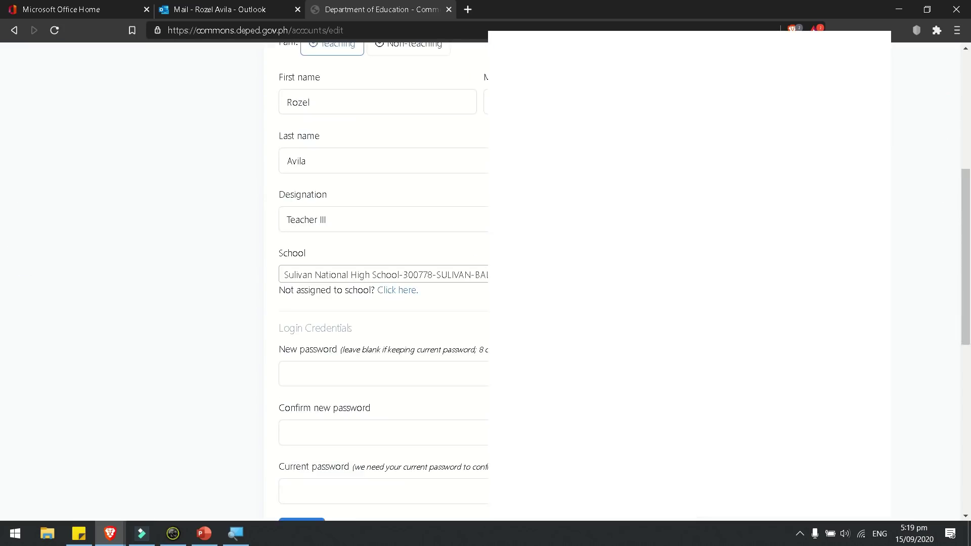
scroll(374, 278, "up", 8)
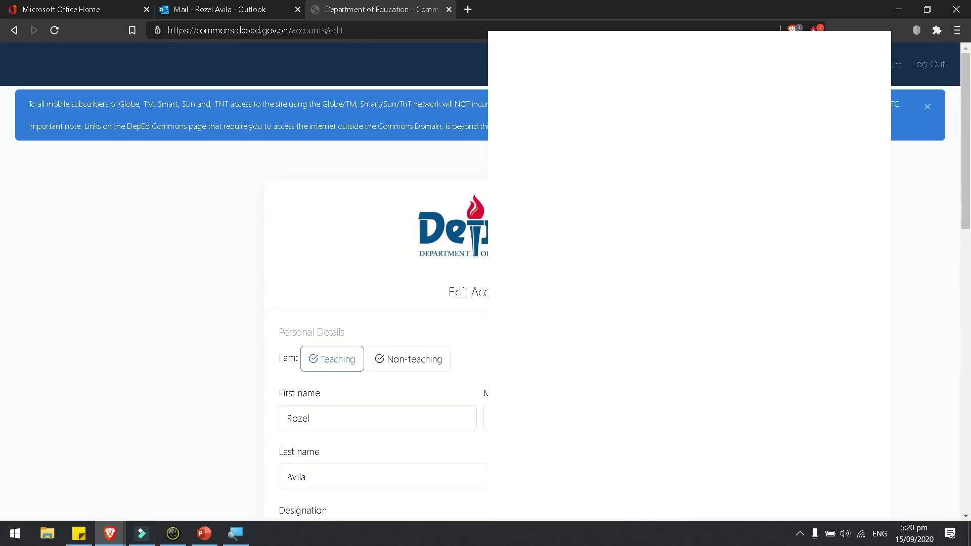
left_click(629, 64)
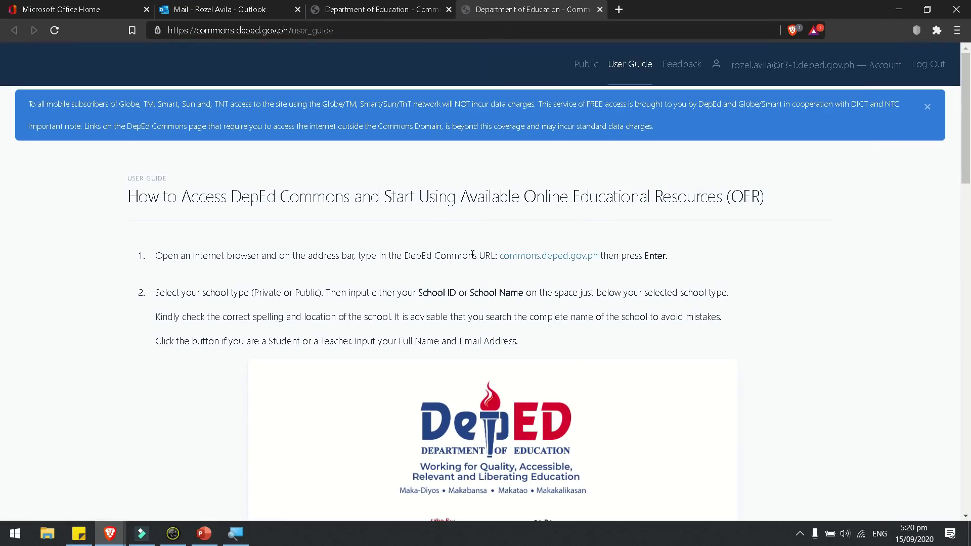